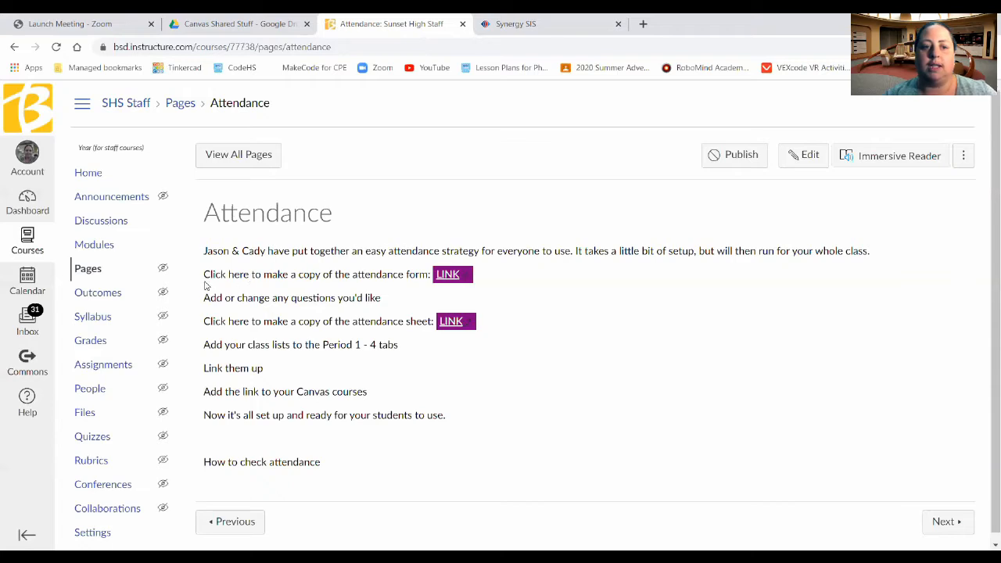
Step: Copy the Attendance form and change its title to 'Attendance - Ms Geer'
click(451, 276)
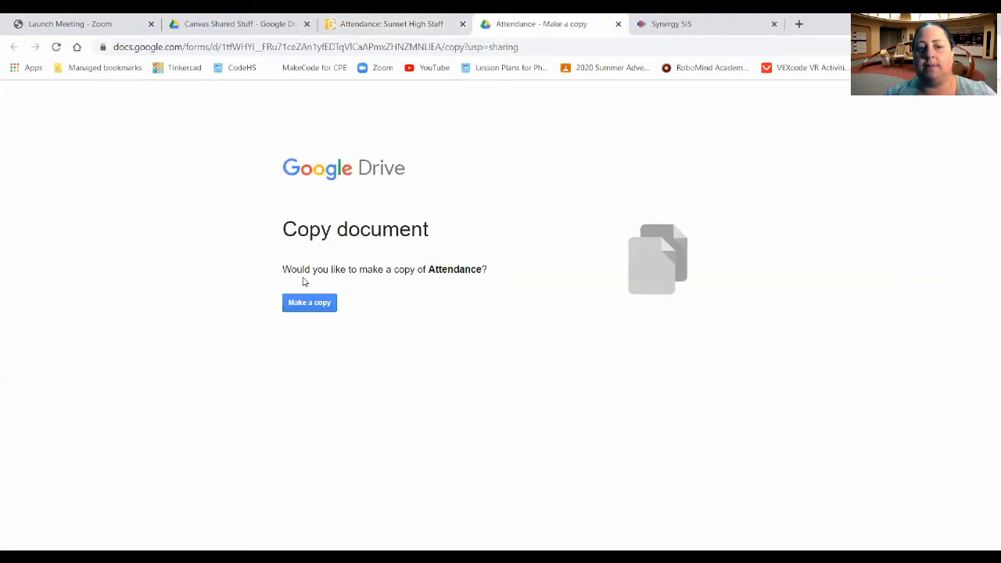
click(306, 308)
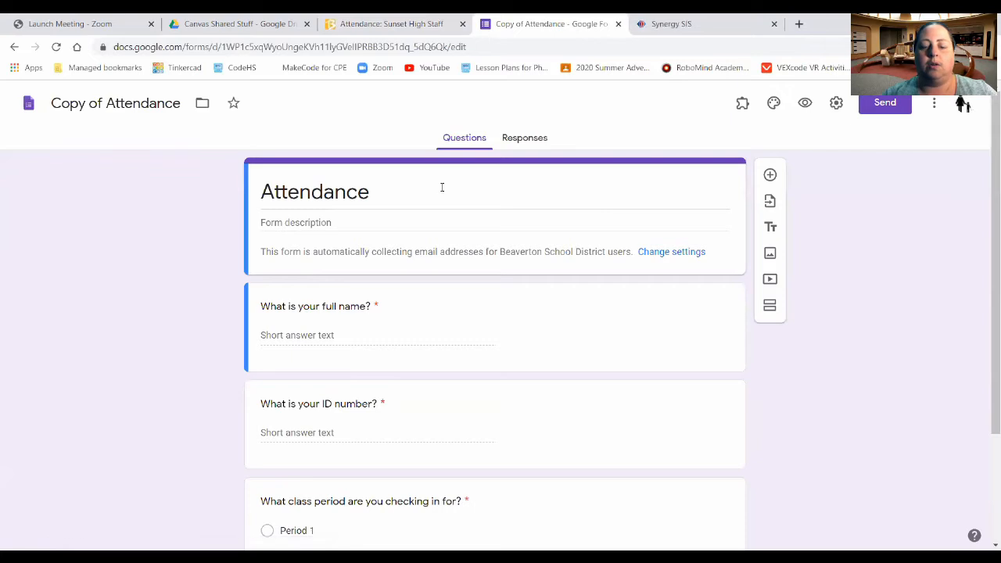
click(442, 188)
click(440, 194)
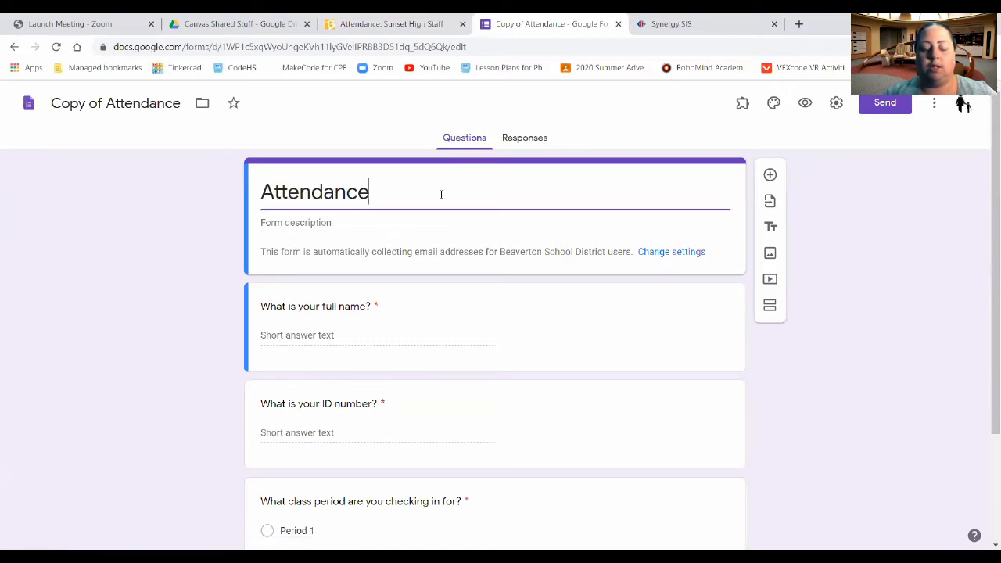
text(- M)
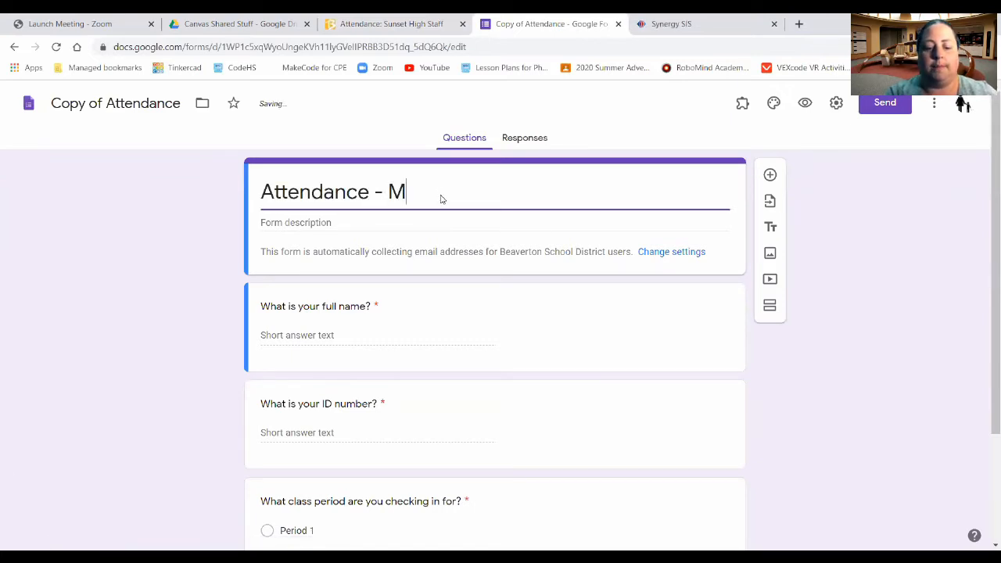
text(s Geer)
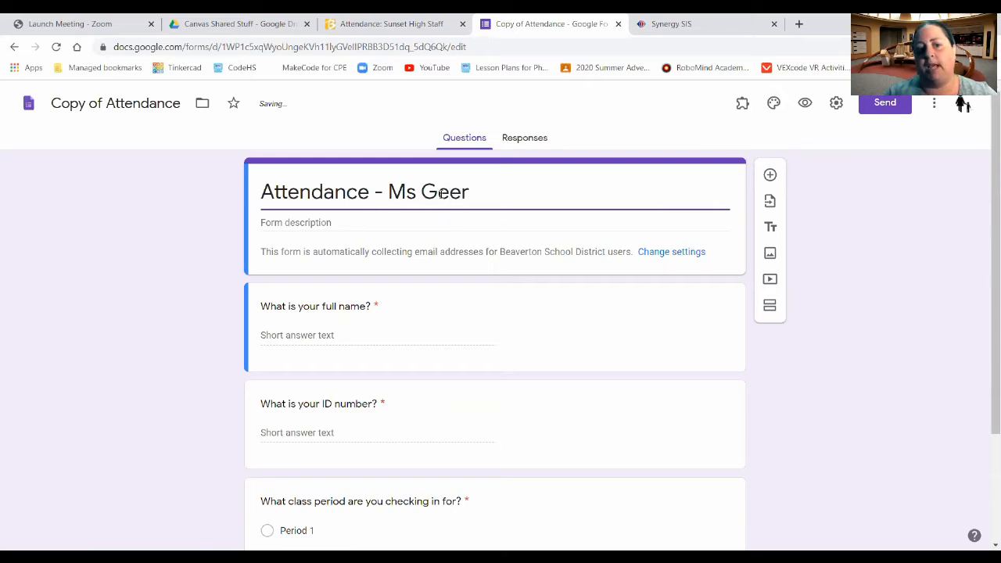
scroll(212, 336, down, 3)
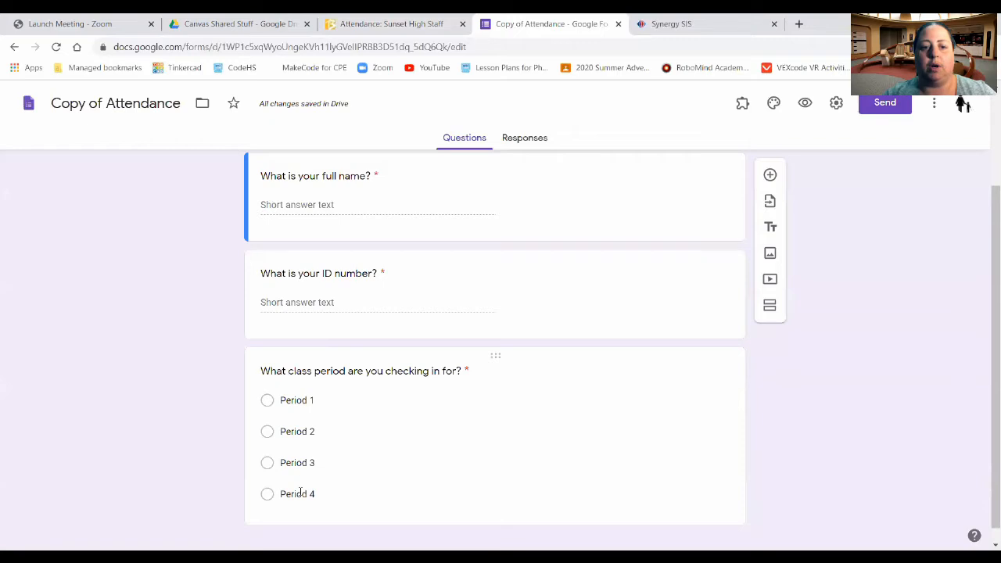
scroll(228, 393, down, 1)
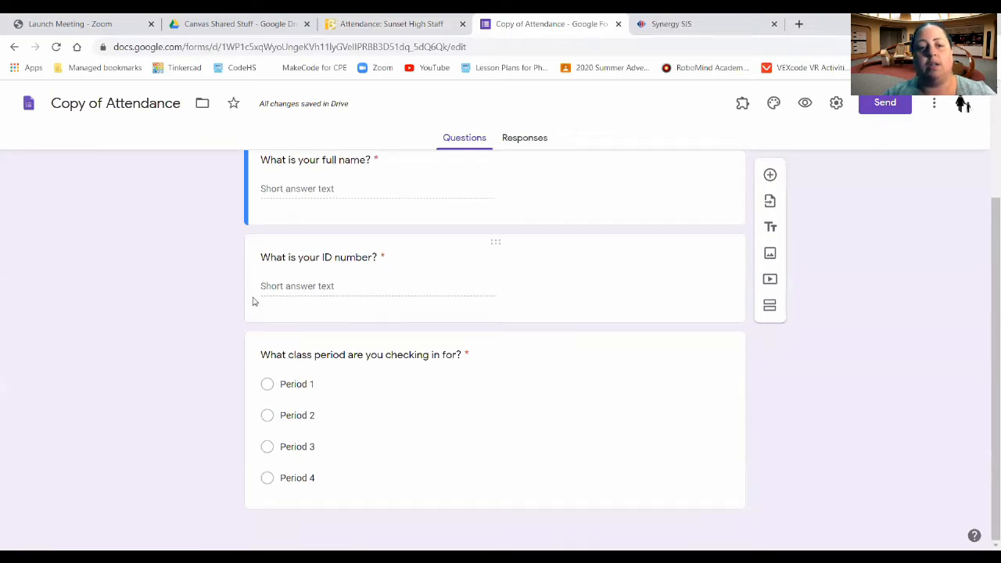
scroll(262, 297, up, 3)
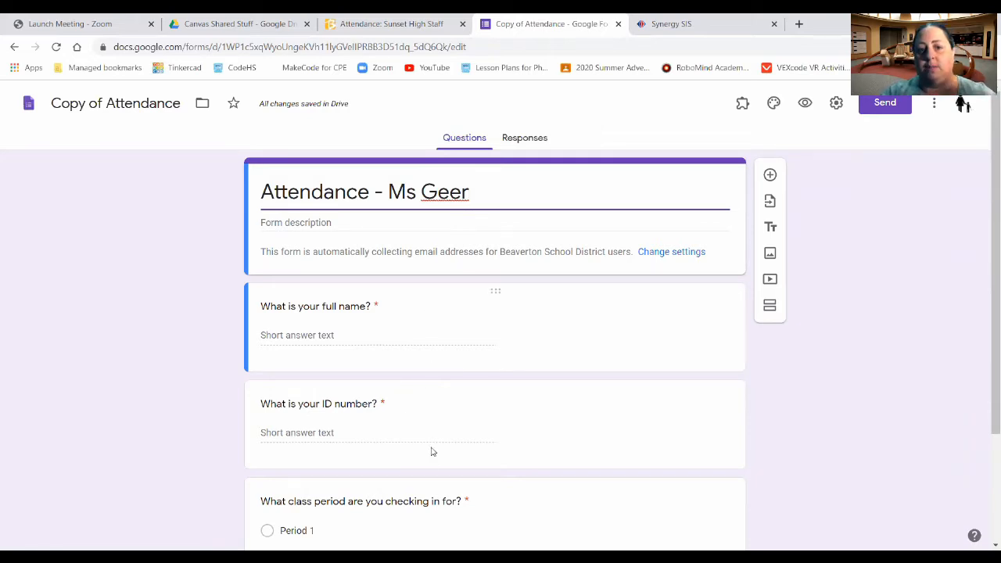
click(107, 103)
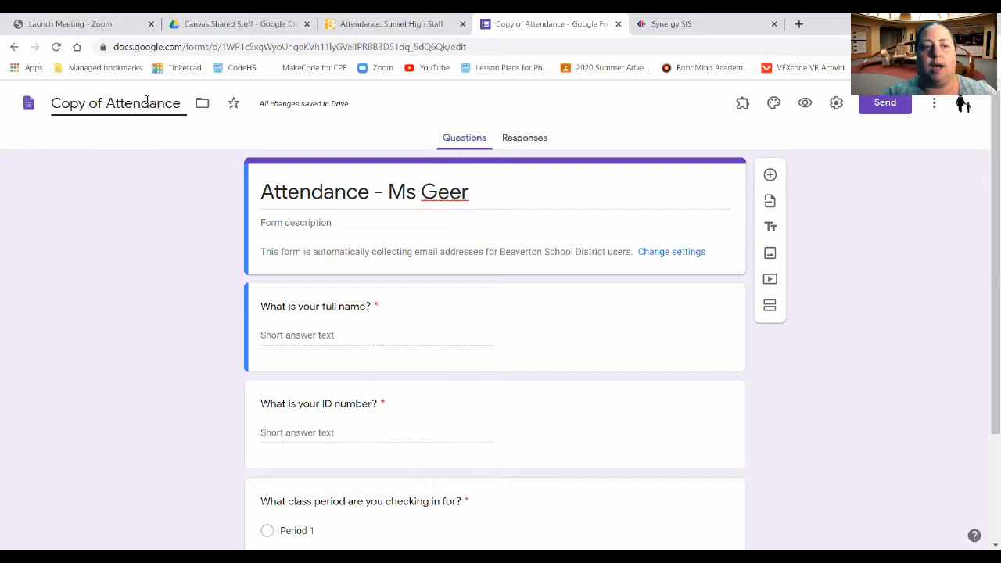
Step: Rename the form file to 'Attendance - Ms Geer', then go back to the Canvas Attendance page
key(BackSpace)
key(BackSpace)
key(BackSpace)
key(BackSpace)
key(BackSpace)
key(BackSpace)
key(BackSpace)
key(BackSpace)
key(Right)
key(Right)
key(Right)
key(Right)
key(Right)
key(Right)
key(Right)
key(Right)
key(Right)
text(-)
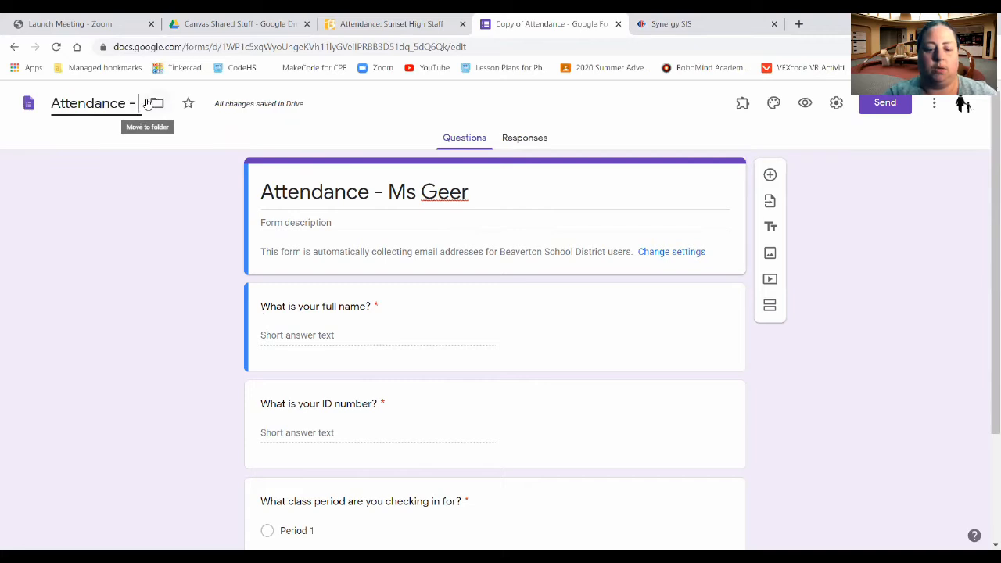
text( Ms Geer)
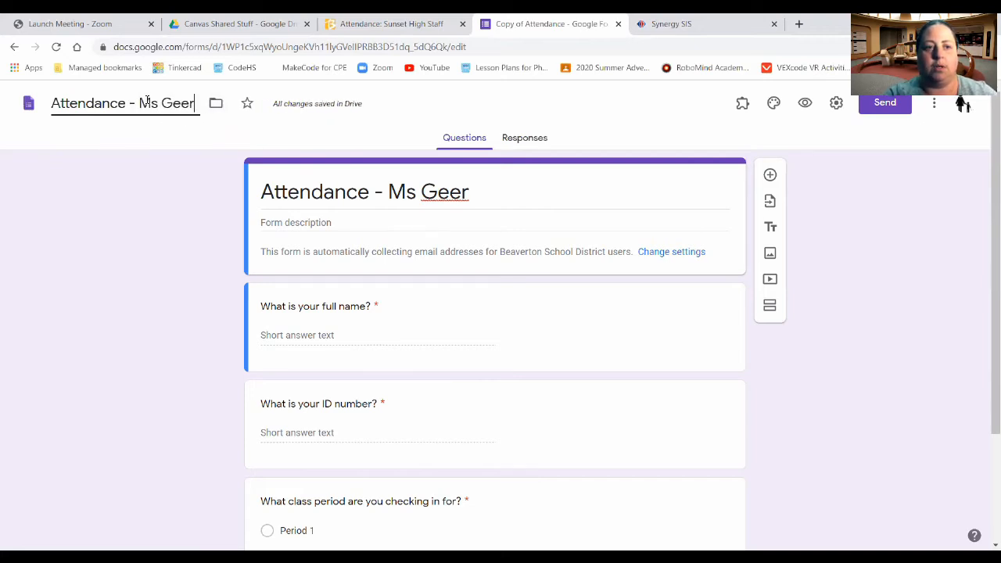
click(861, 381)
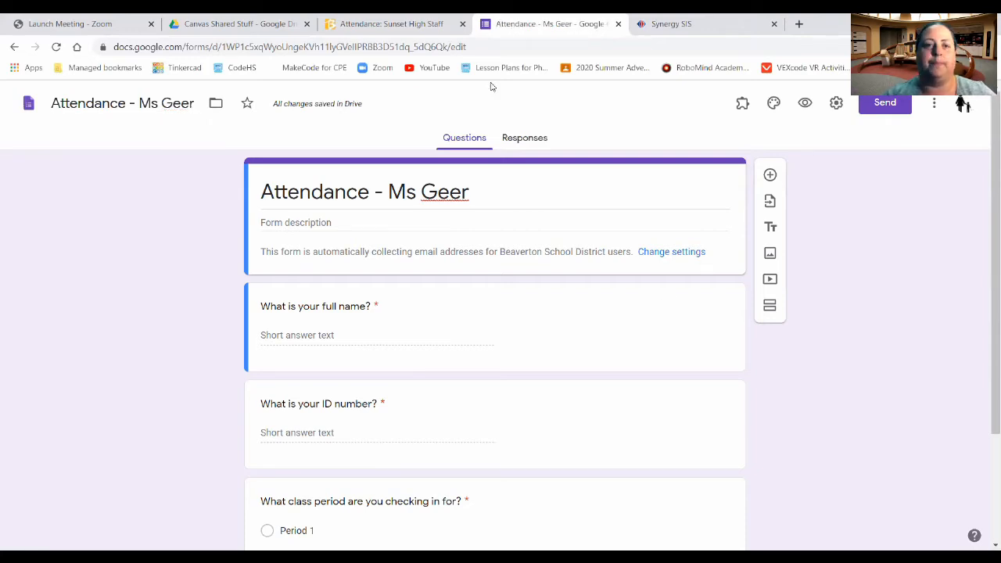
click(374, 23)
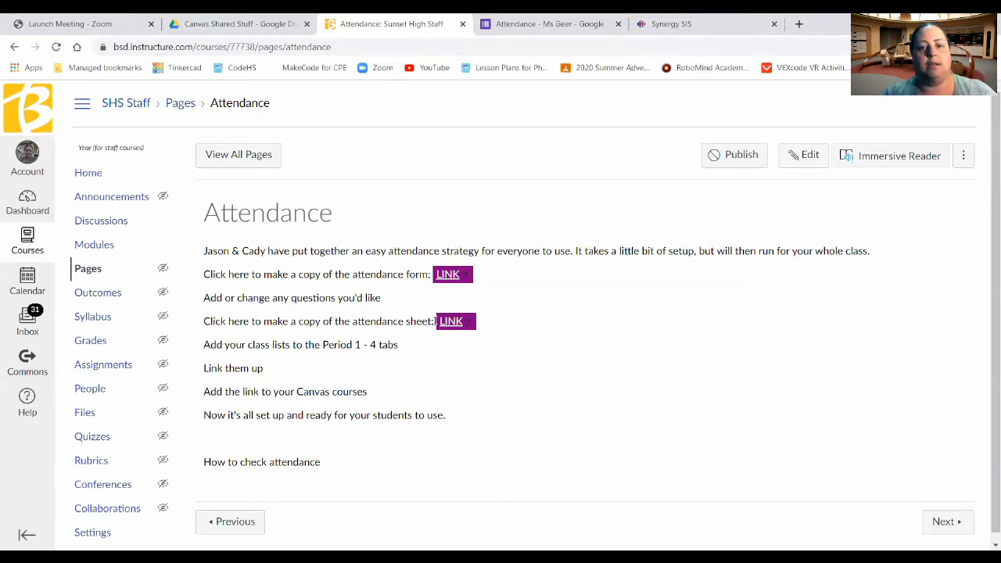
Step: Make a copy of the linked Attendance spreadsheet with its Period 1–4 tabs
click(451, 322)
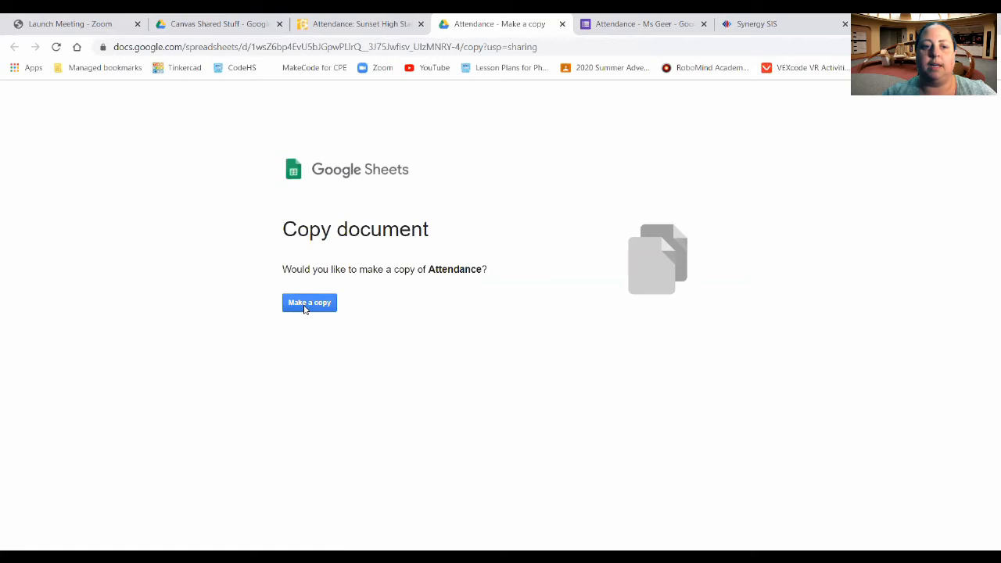
click(305, 308)
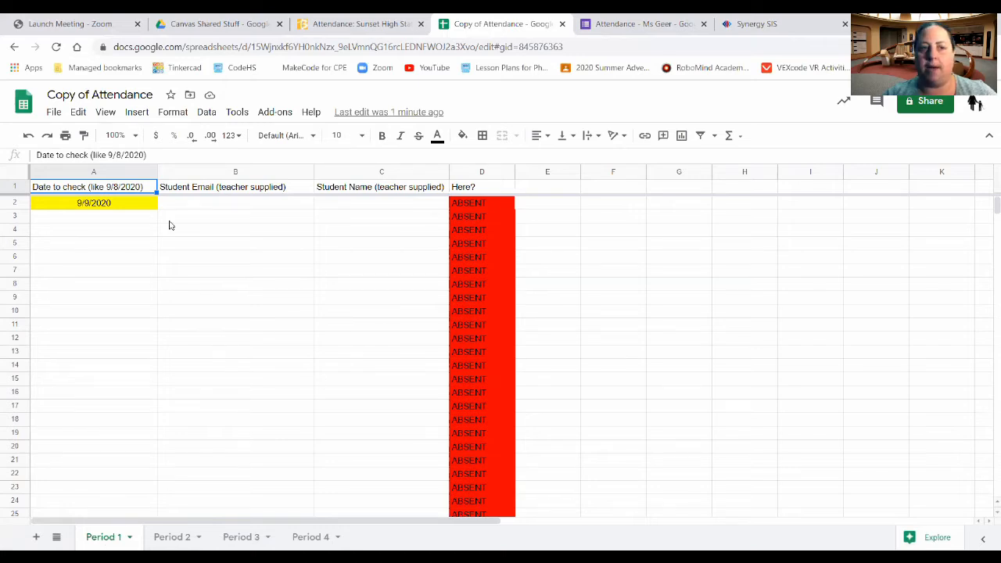
Step: Rename the spreadsheet copy from 'Copy of Attendance' to 'Attendance - Ms Geer'
click(94, 97)
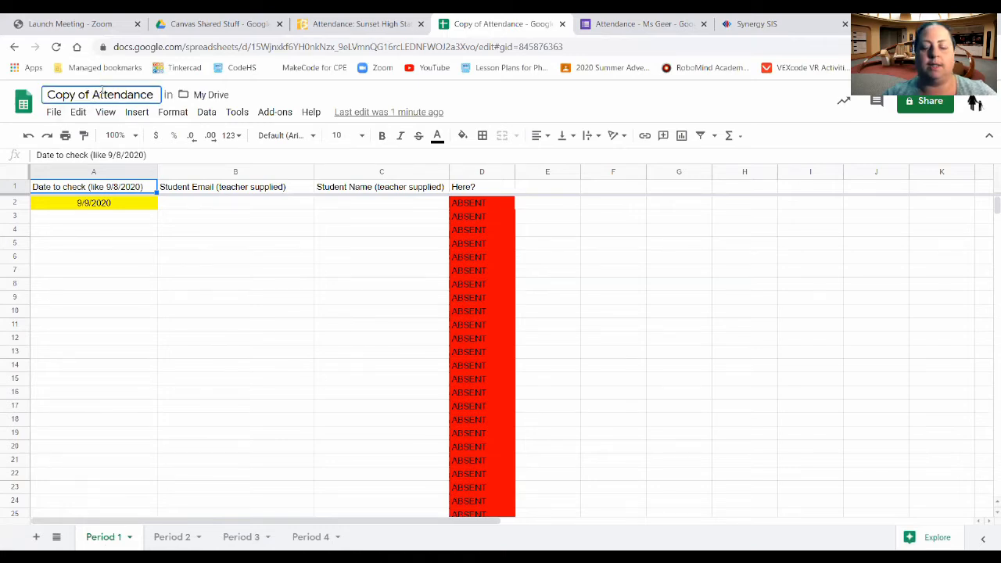
key(BackSpace)
key(BackSpace)
key(BackSpace)
key(BackSpace)
key(BackSpace)
key(BackSpace)
key(BackSpace)
key(BackSpace)
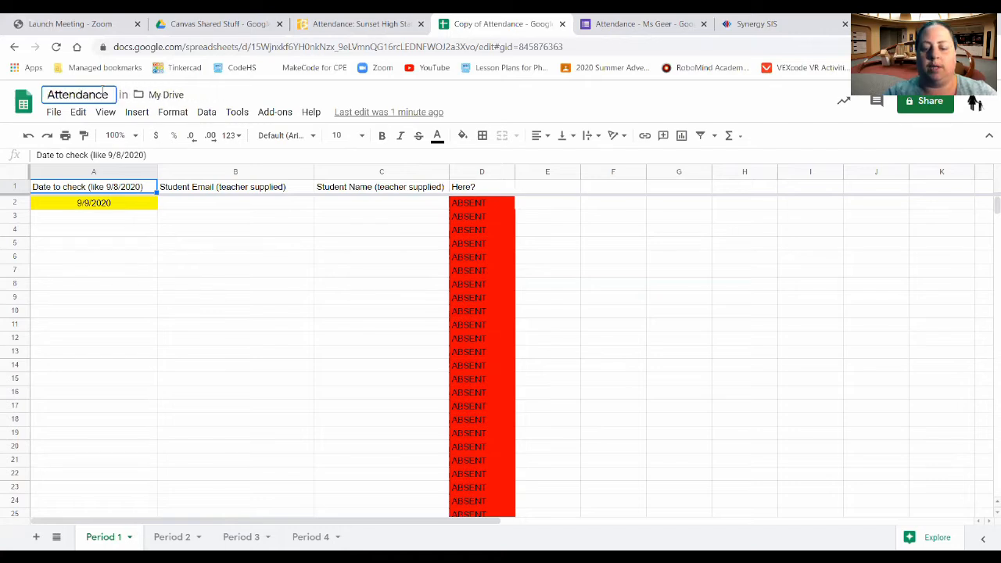
key(Right)
key(Right)
key(Right)
key(Right)
key(Right)
key(Right)
key(Right)
key(Right)
key(Right)
text(- Ms )
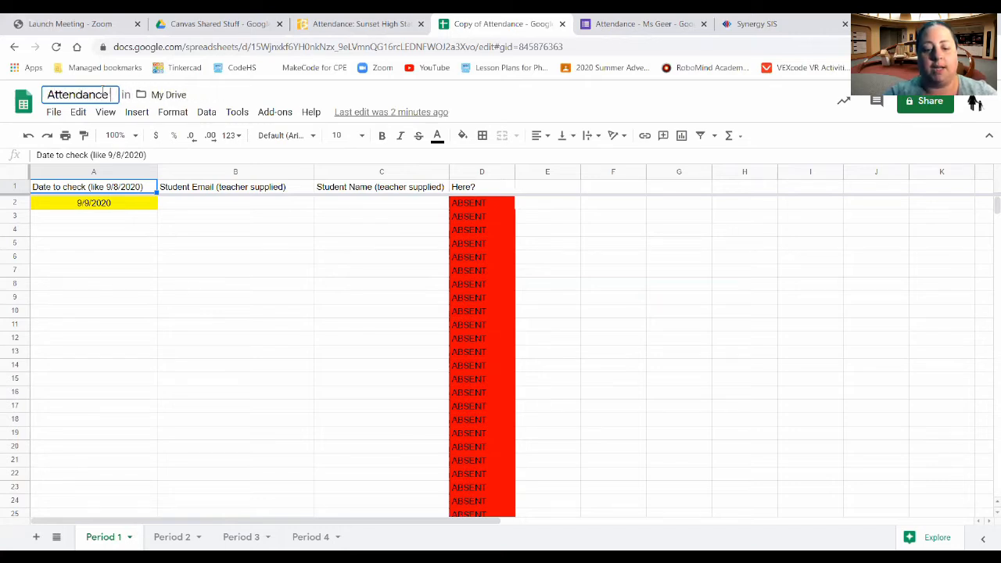
text(Geer)
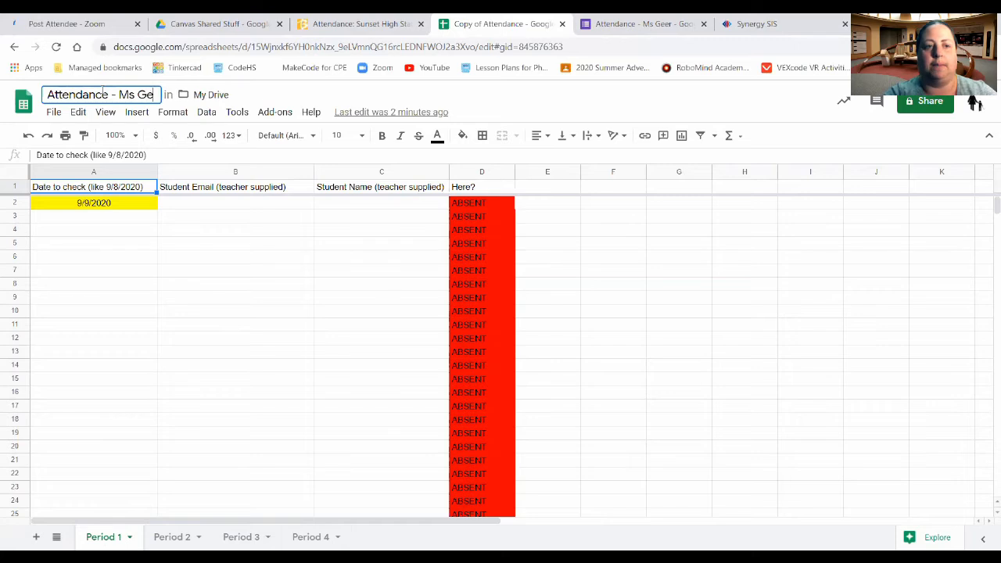
click(250, 272)
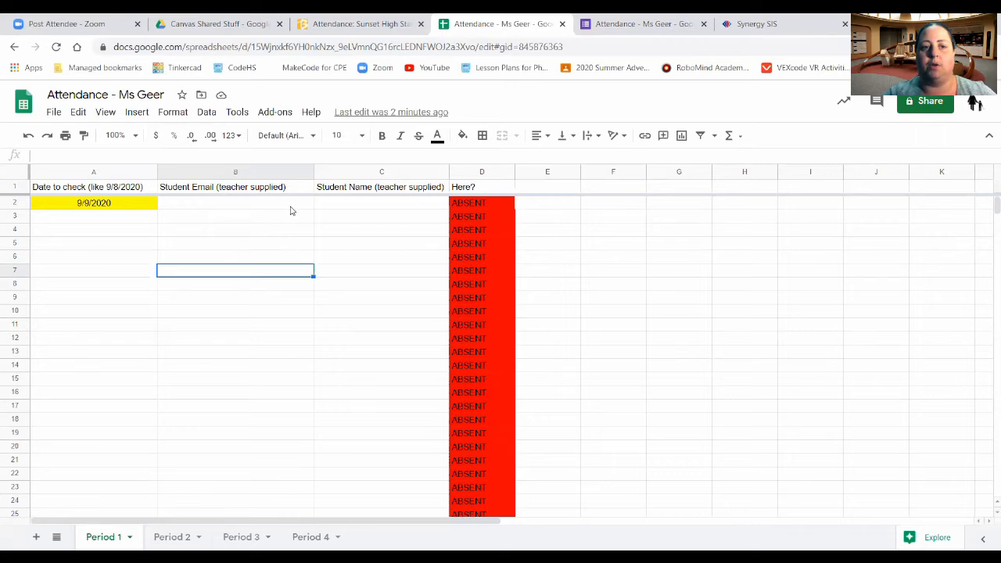
Step: Enter a sample student's full name in C2 and their school e-mail in B2
click(326, 203)
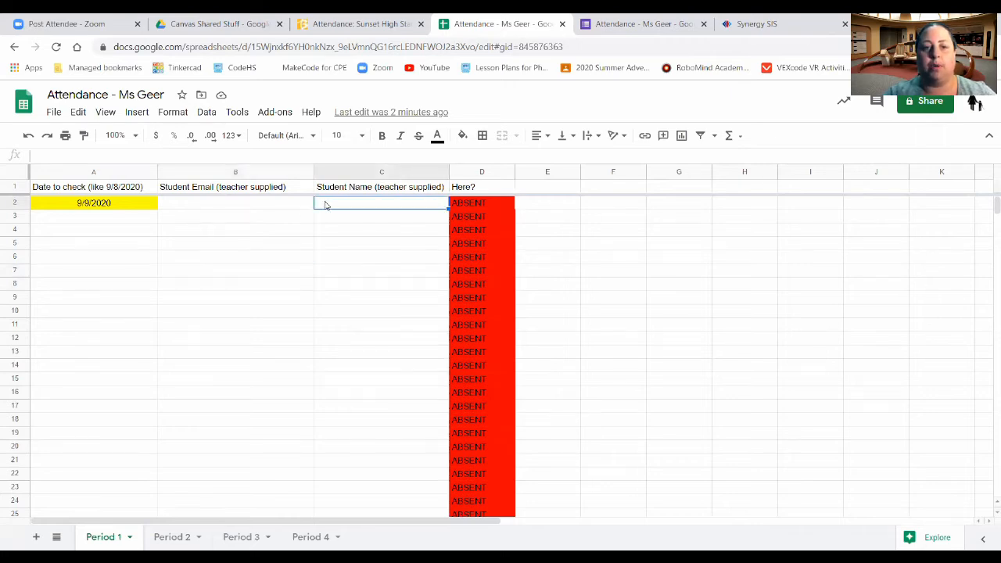
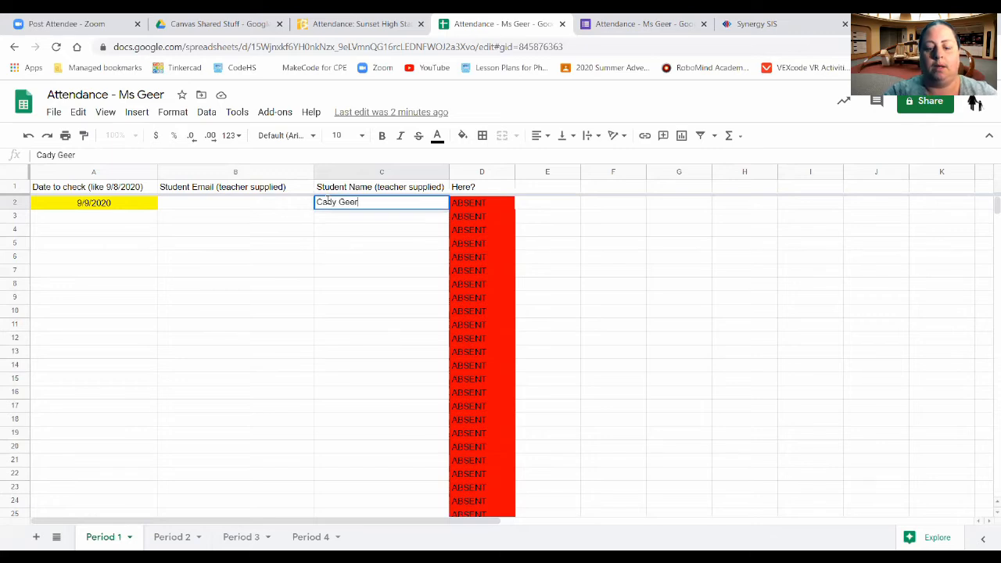
key(Left)
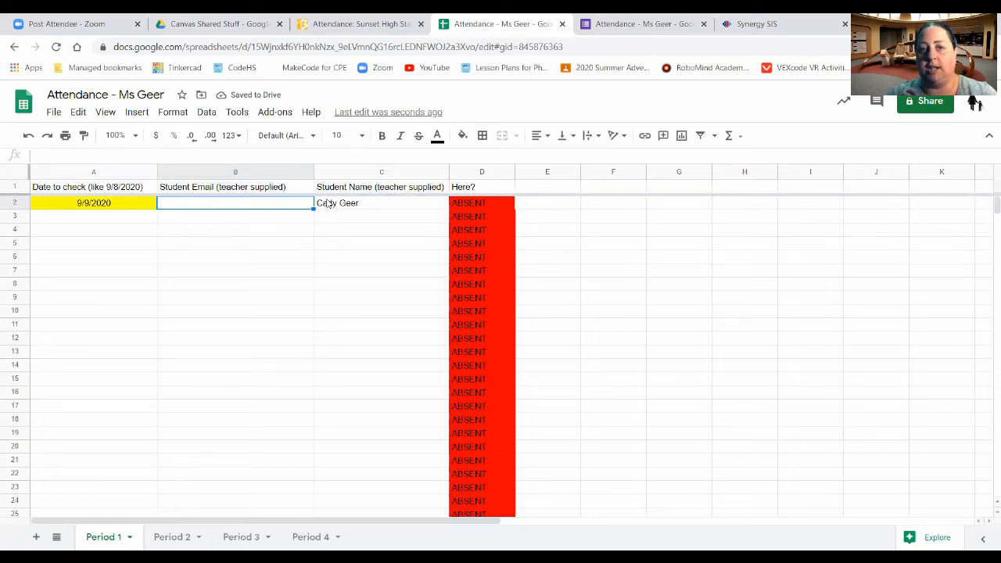
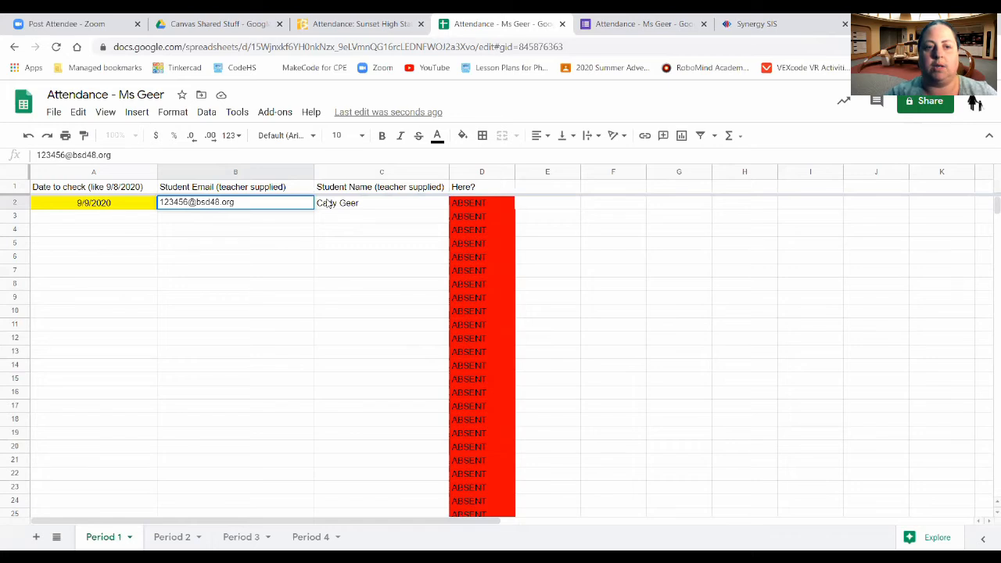
key(Return)
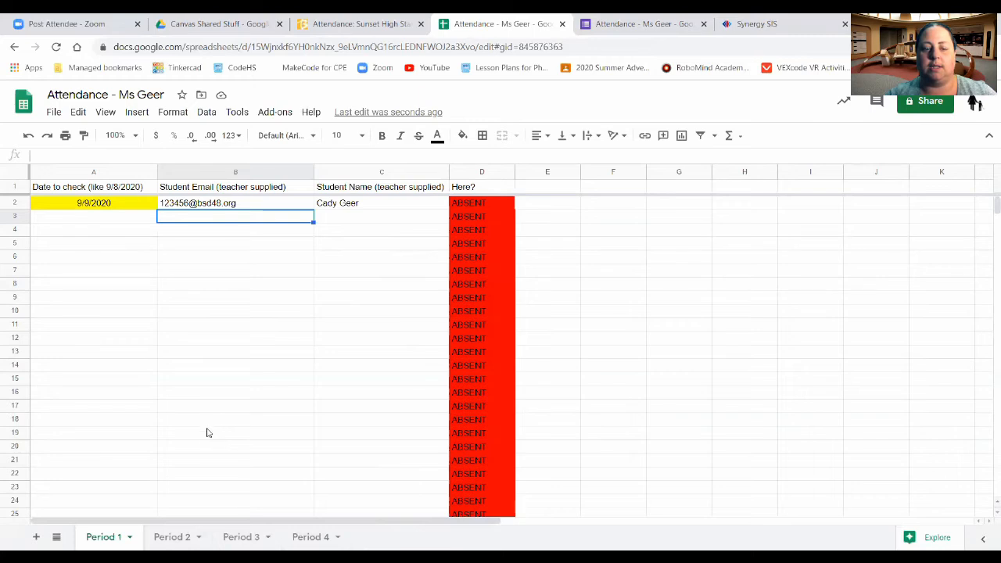
Step: Look over the Period 2, 3 and 4 sheets, return to Period 1, then switch to the form
click(172, 537)
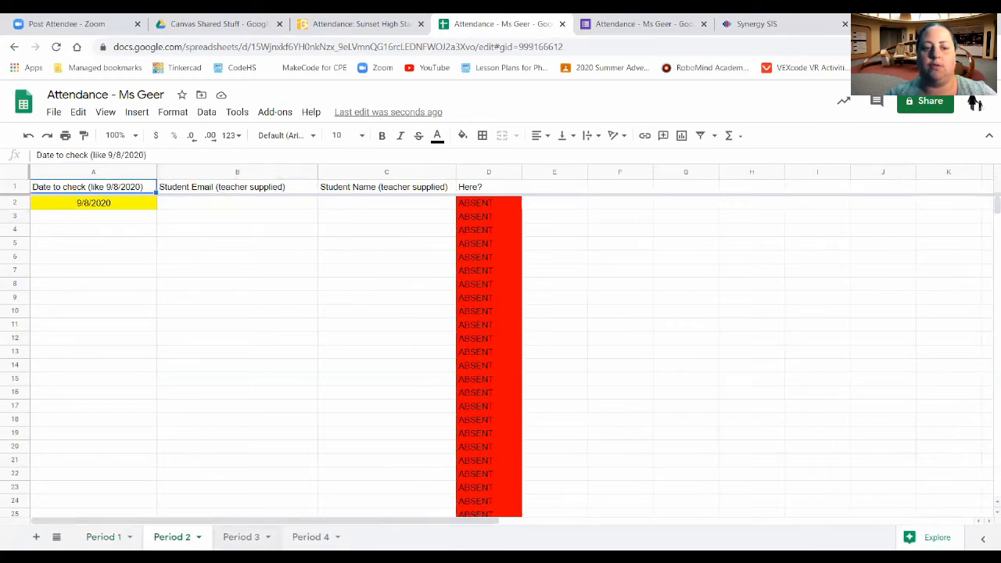
click(241, 537)
click(311, 537)
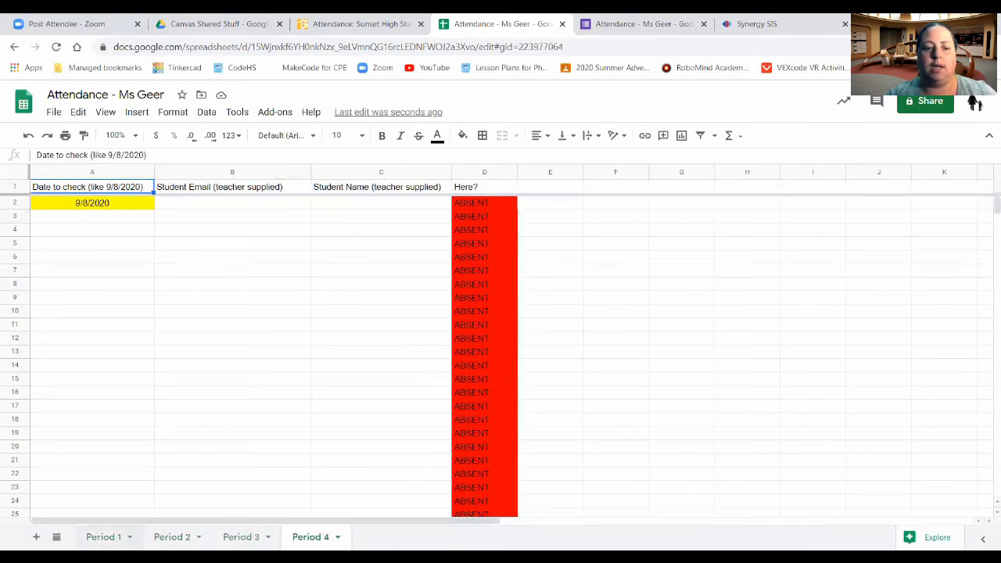
click(103, 537)
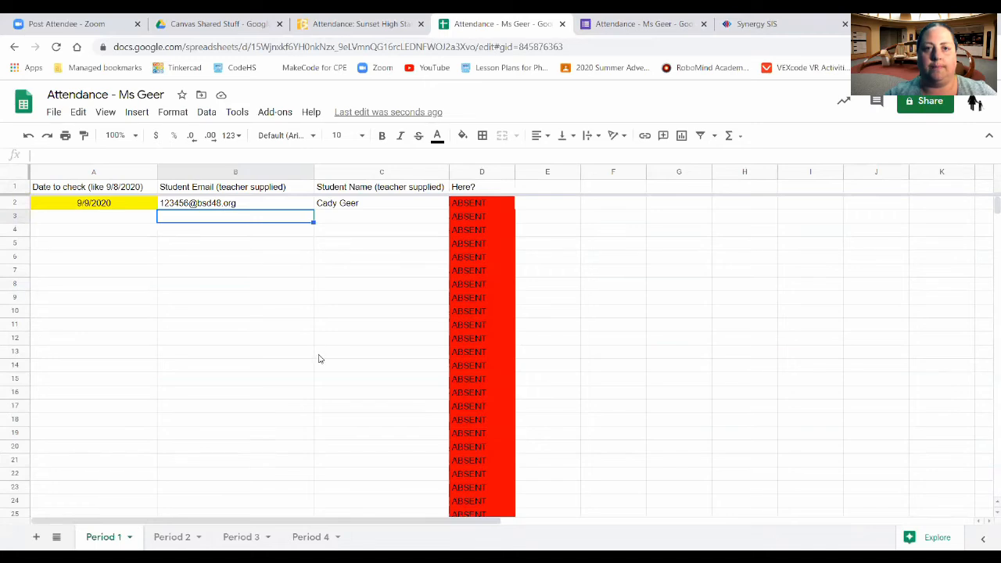
click(353, 25)
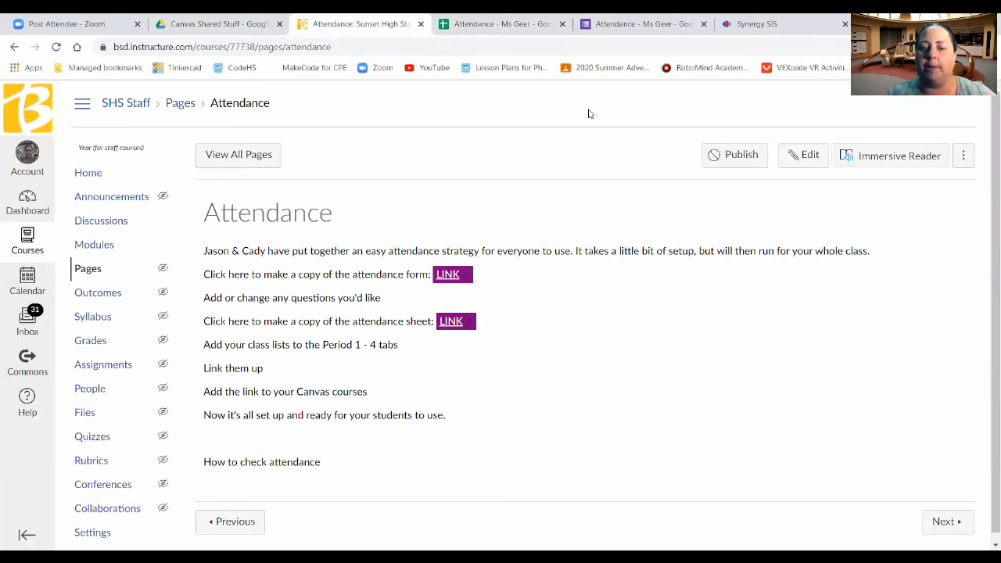
click(637, 24)
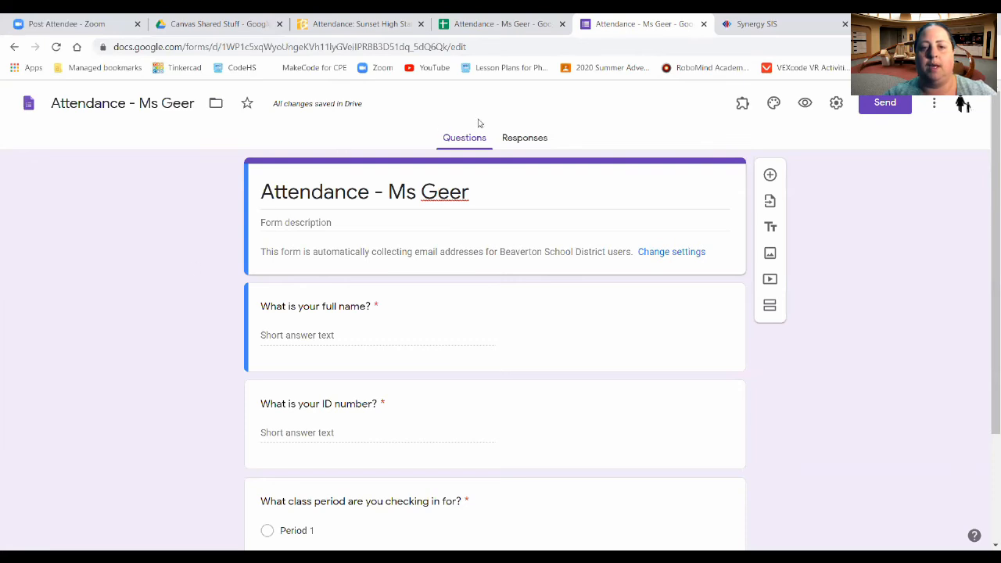
Step: Show the Responses tab of the Attendance - Ms Geer form, currently 0 responses
click(530, 143)
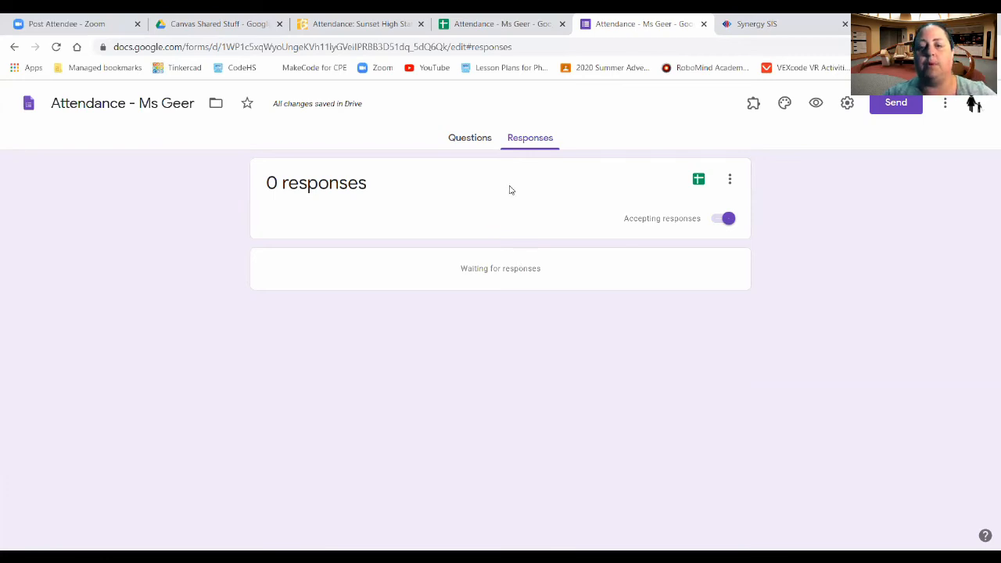
Step: Set responses to go to an existing spreadsheet and open the spreadsheet picker
click(698, 181)
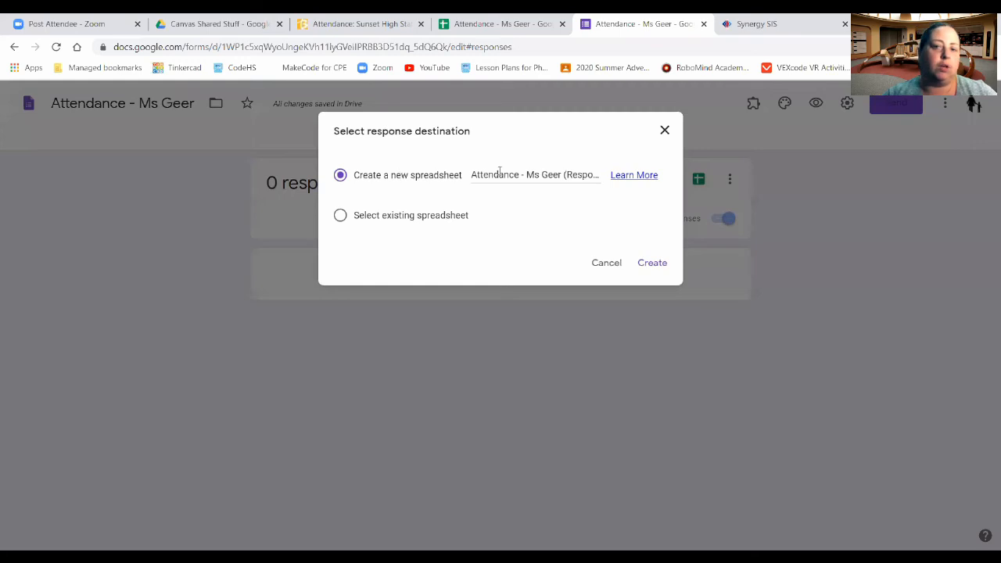
click(341, 217)
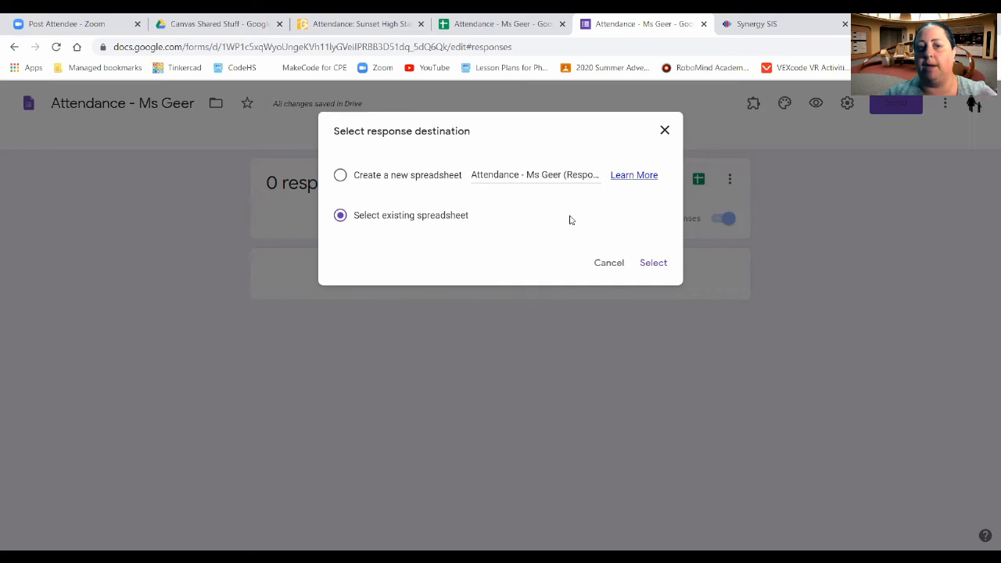
click(655, 263)
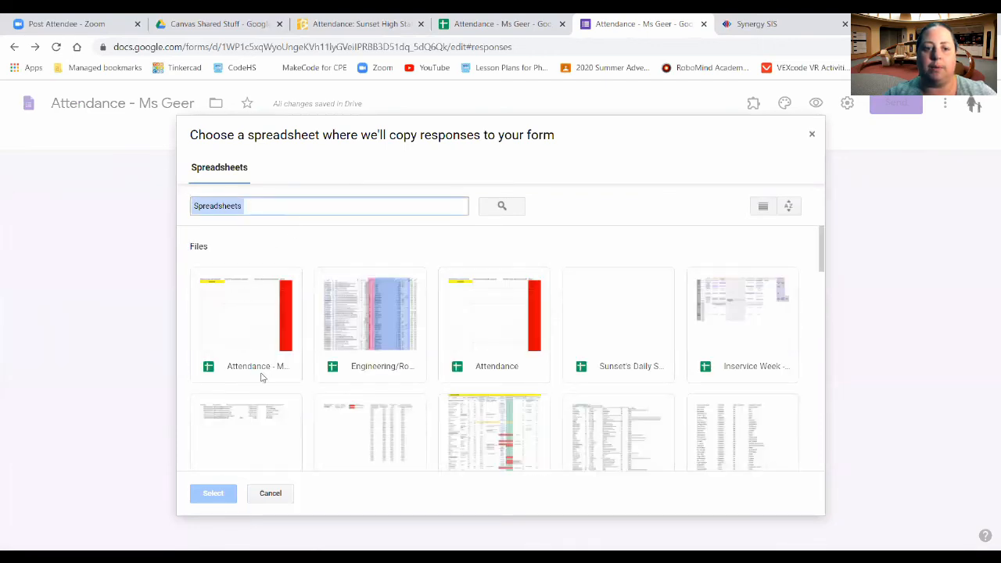
Step: Pick the 'Attendance - Ms Geer' spreadsheet as the response destination
click(237, 336)
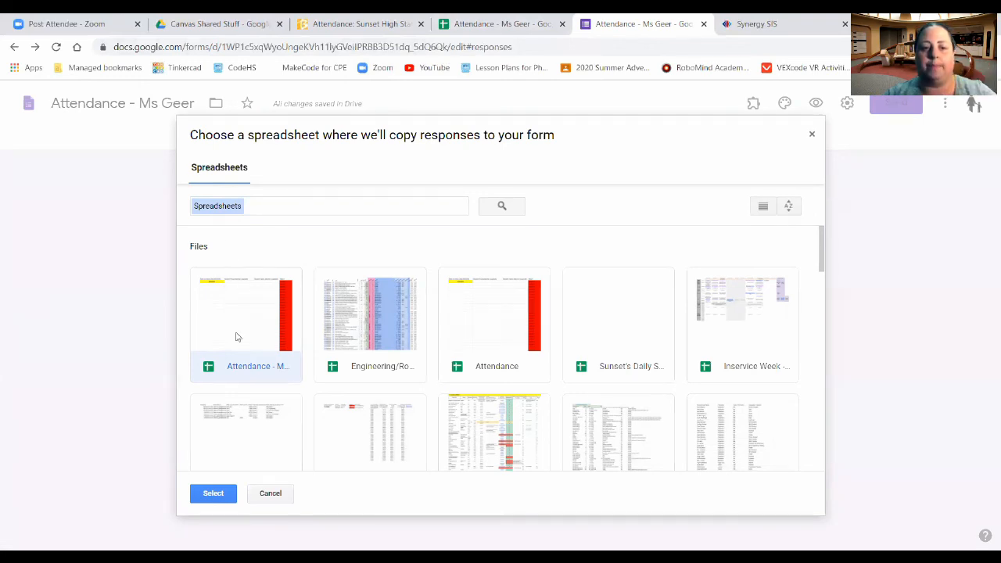
click(213, 493)
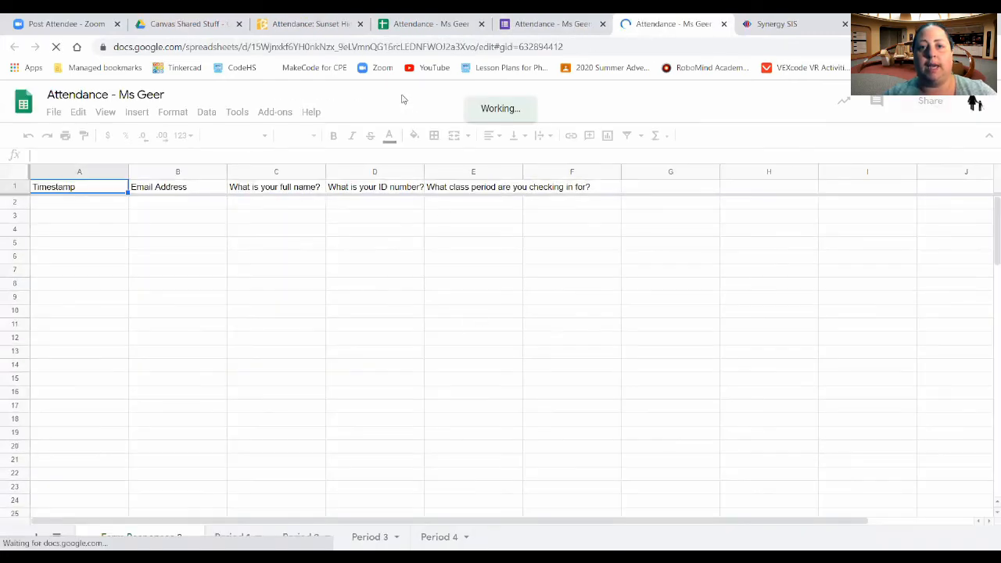
Step: Close the older duplicate spreadsheet tab and return to the Period 1 sheet
click(481, 24)
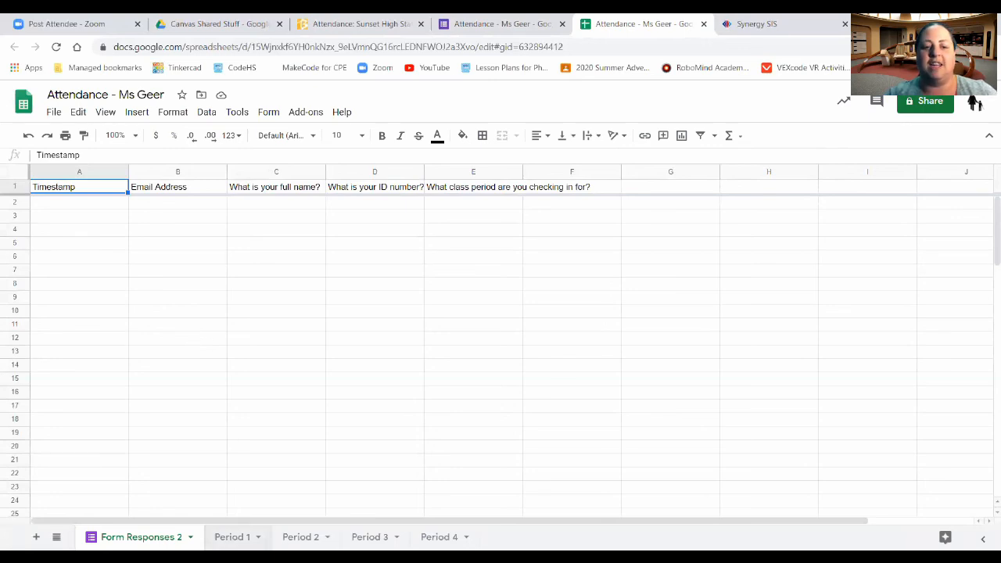
click(232, 536)
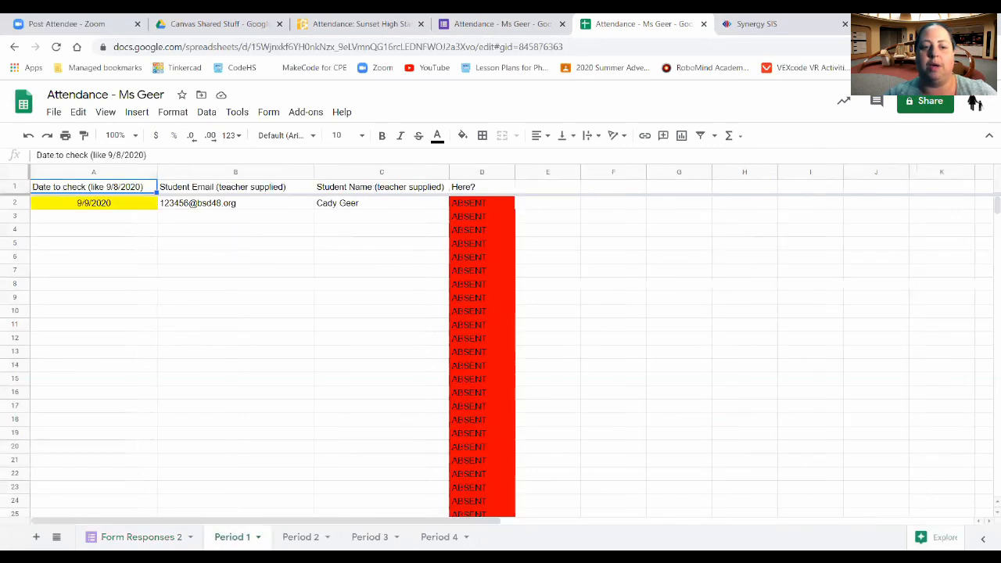